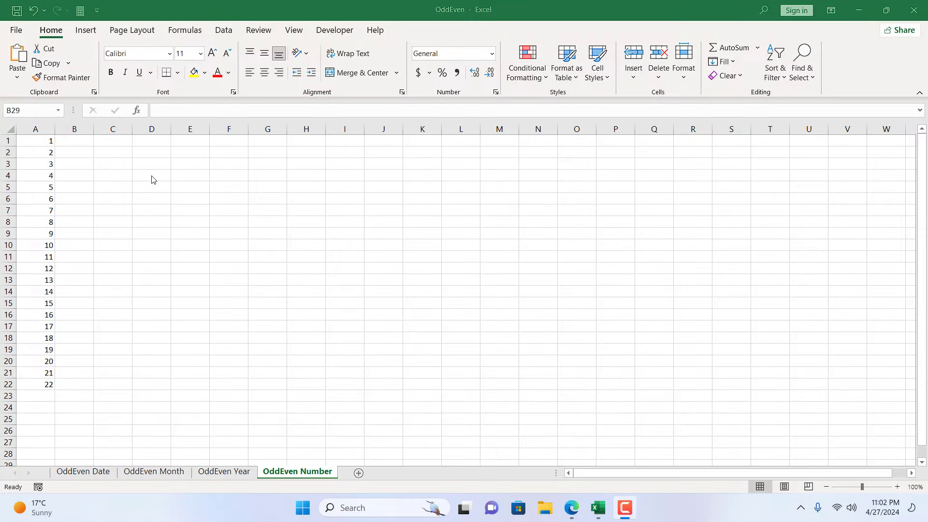
# Step: Enter =MOD($A1,2) in cell D5 so it returns 1 for the first number
pyautogui.click(152, 175)
pyautogui.scroll(1, 151, 176)
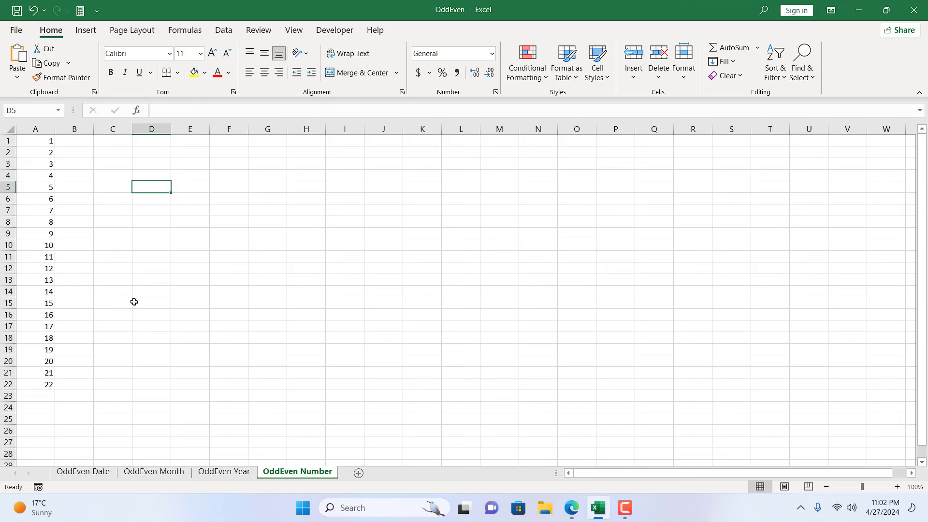
pyautogui.write('=mod')
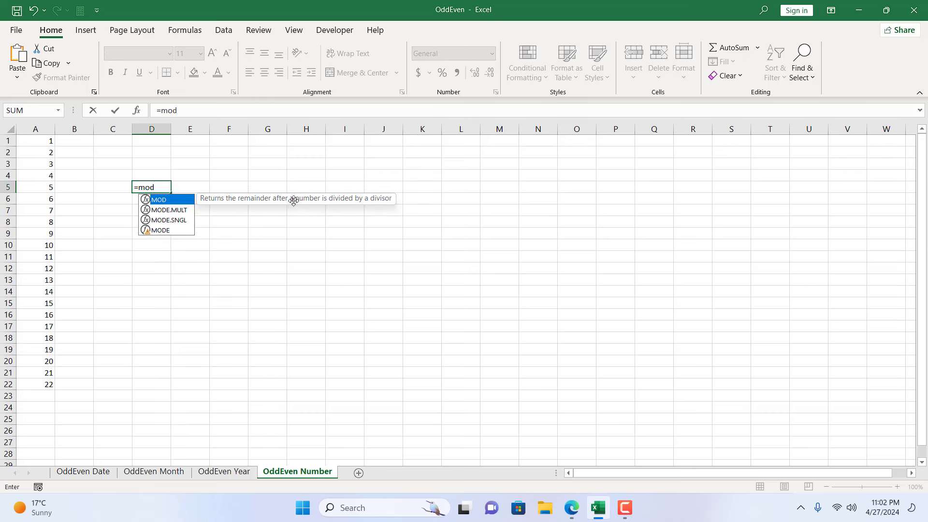
pyautogui.doubleClick(159, 200)
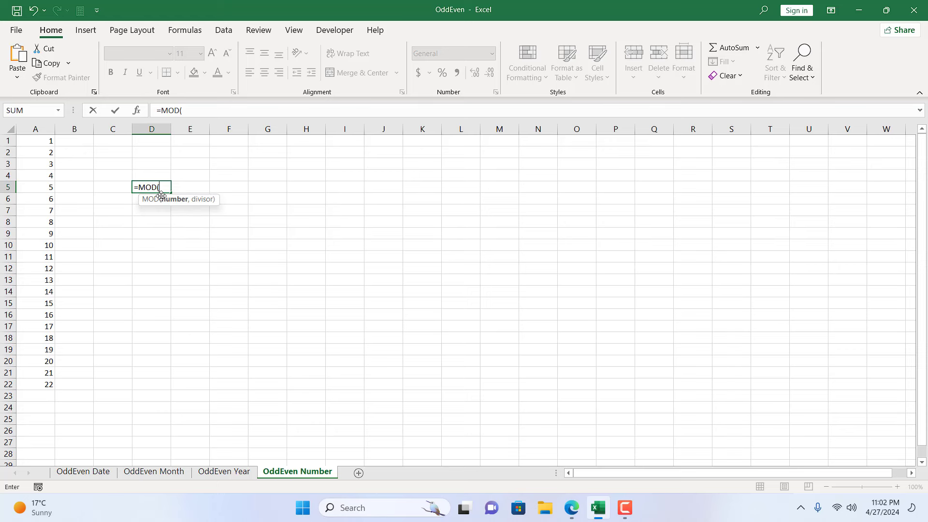
pyautogui.click(39, 141)
pyautogui.click(184, 110)
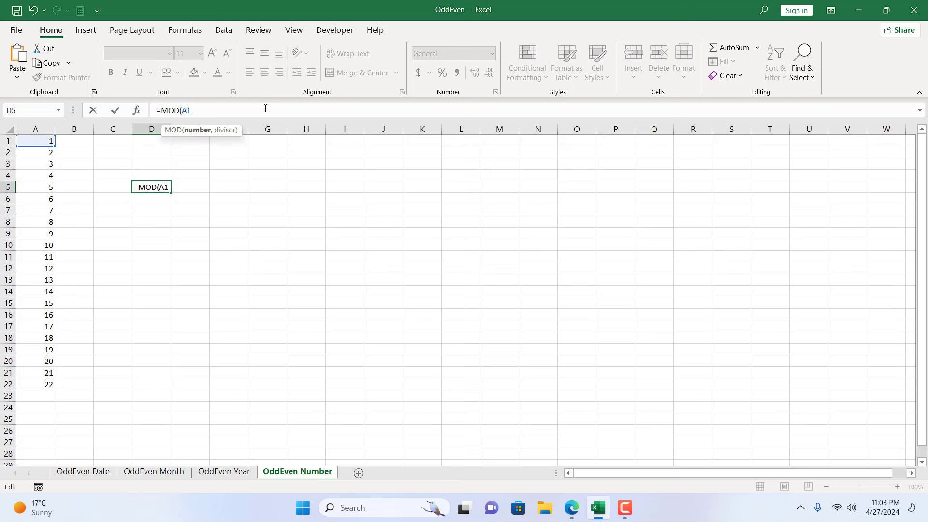
pyautogui.write('$A1')
pyautogui.write(',')
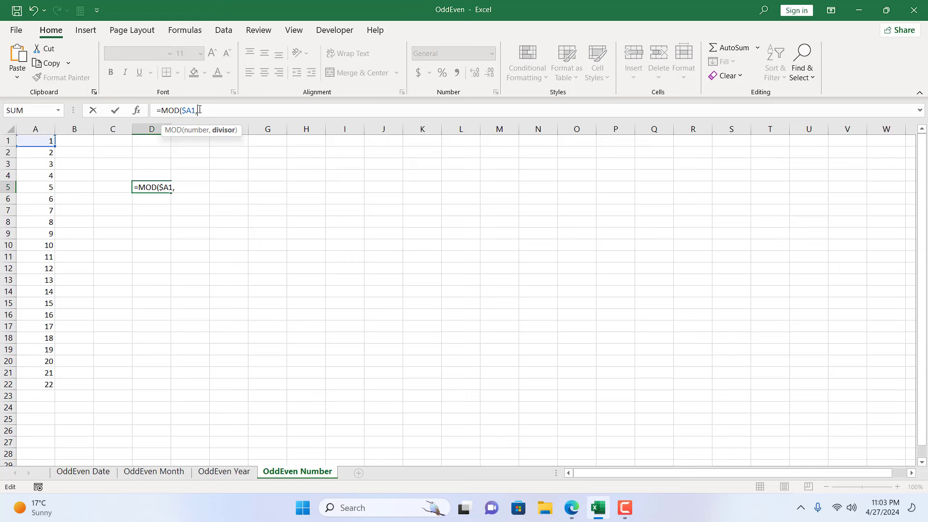
pyautogui.write('2)')
pyautogui.press('Return')
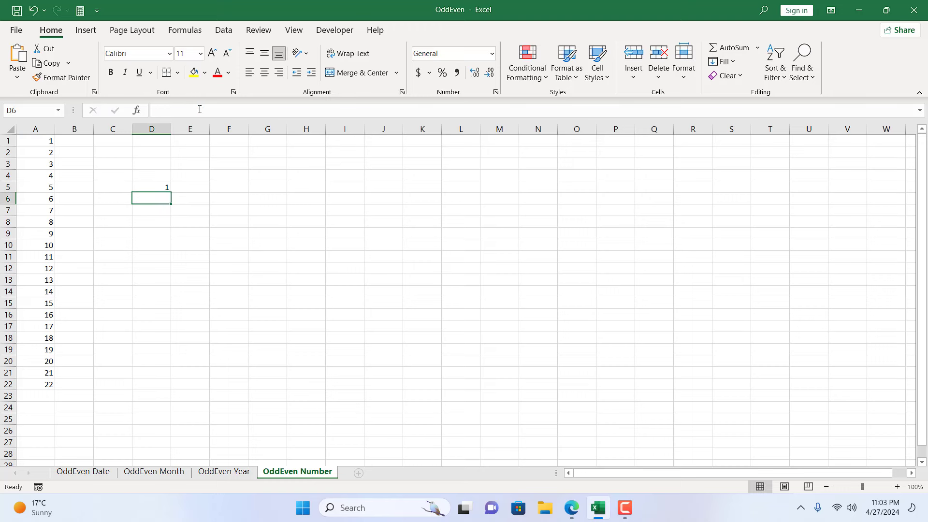
# Step: Fill D5's MOD formula down through D15
pyautogui.click(25, 142)
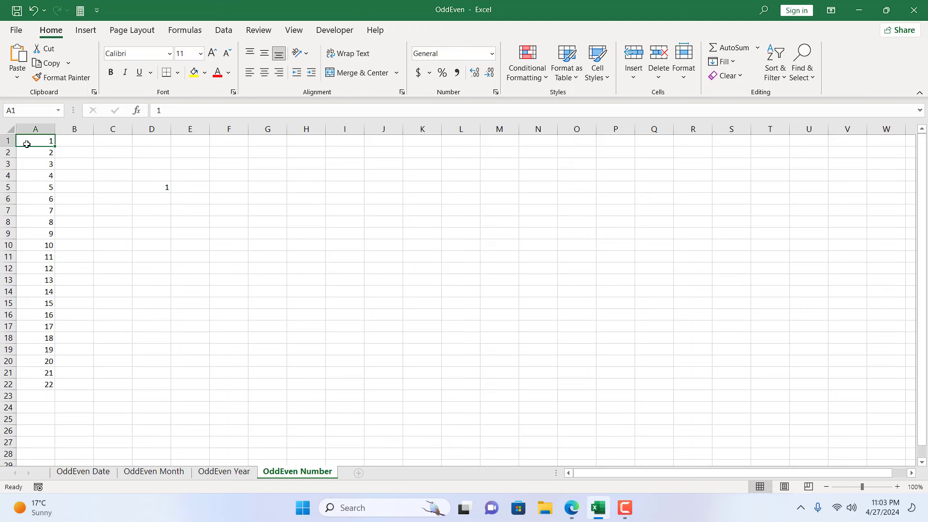
pyautogui.click(160, 187)
pyautogui.moveTo(171, 192); pyautogui.dragTo(154, 307)
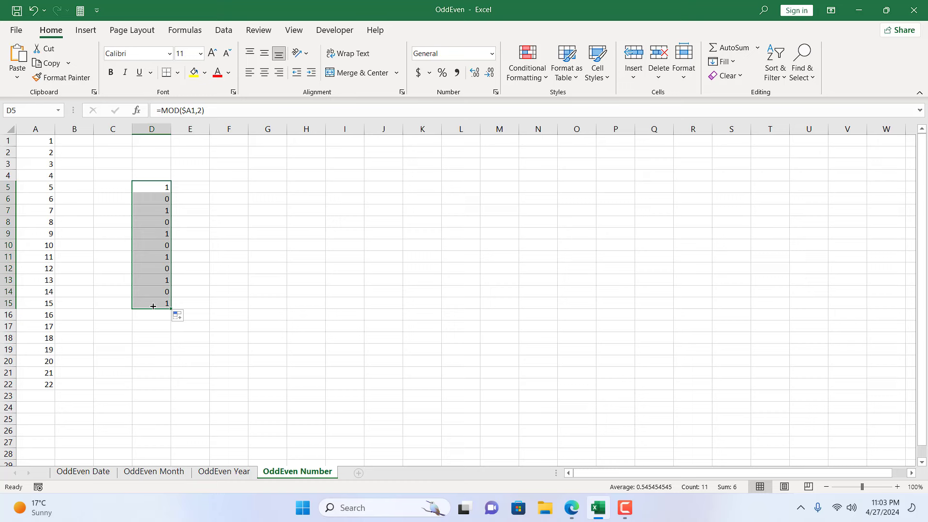
# Step: Check that D5 and D6 reference $A1 and $A2 respectively
pyautogui.click(45, 163)
pyautogui.click(158, 188)
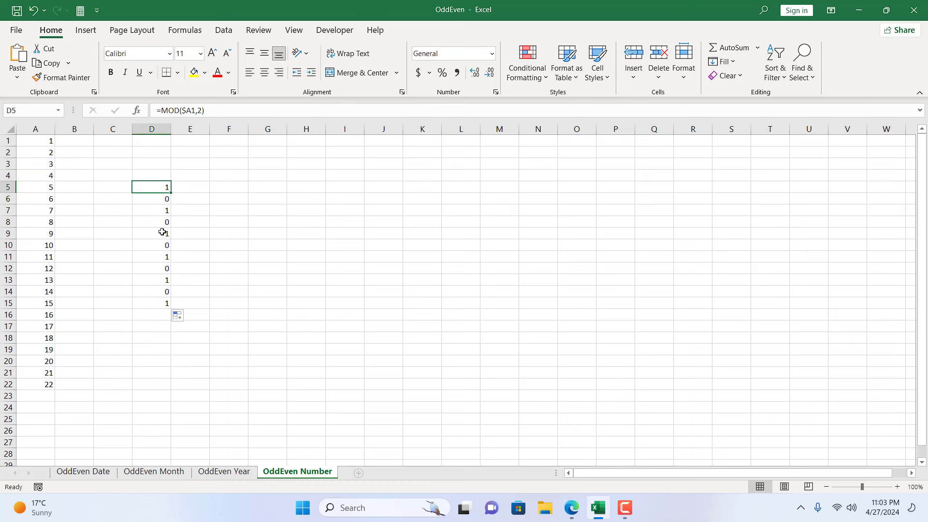
pyautogui.click(150, 201)
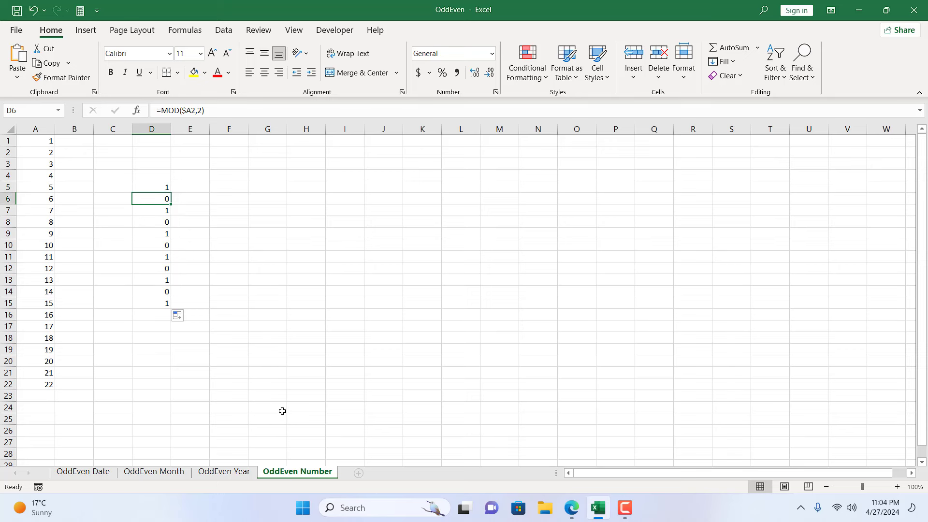
pyautogui.click(267, 374)
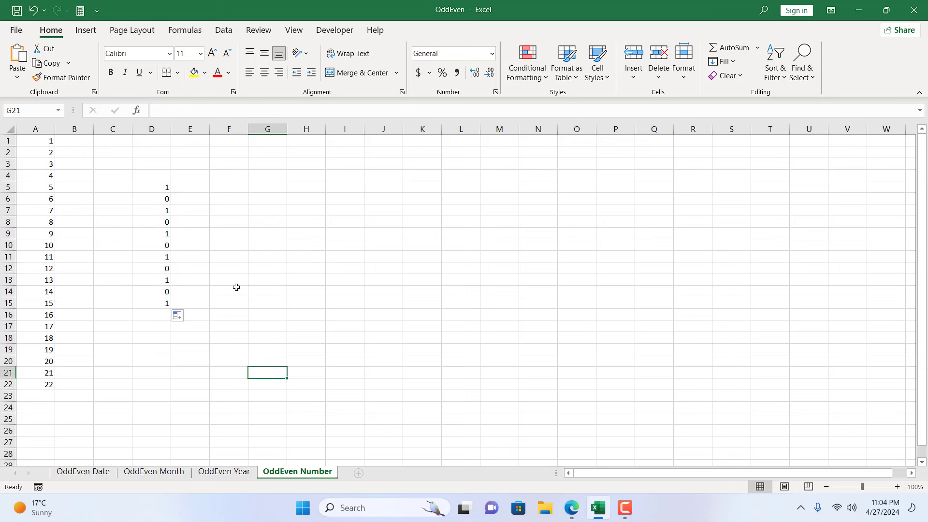
pyautogui.click(150, 188)
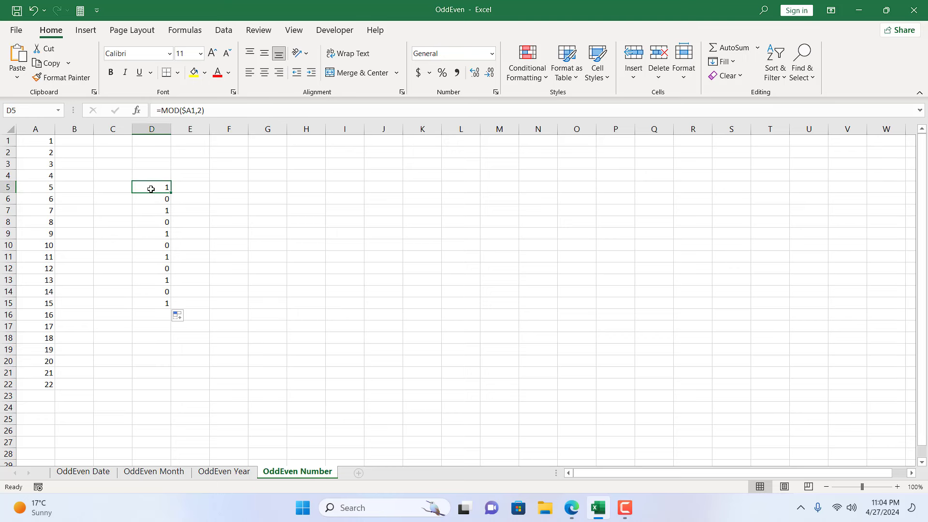
pyautogui.click(147, 202)
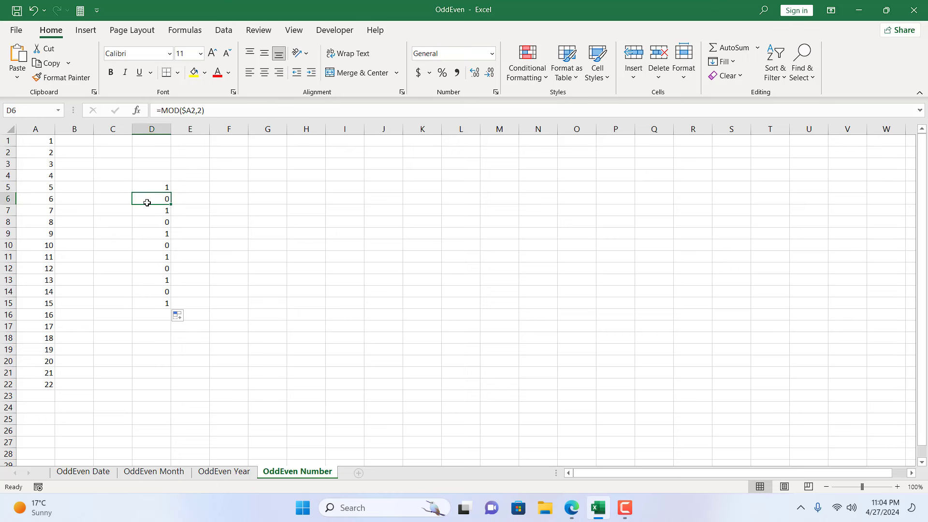
pyautogui.click(155, 189)
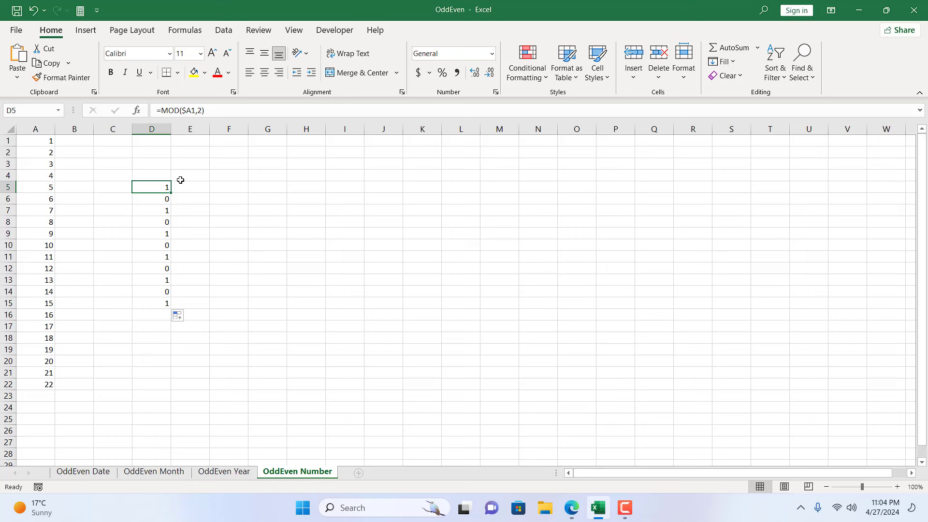
# Step: Copy D5's MOD formula and paste it into a new formula-based rule for column A
pyautogui.click(175, 110)
pyautogui.rightClick(175, 114)
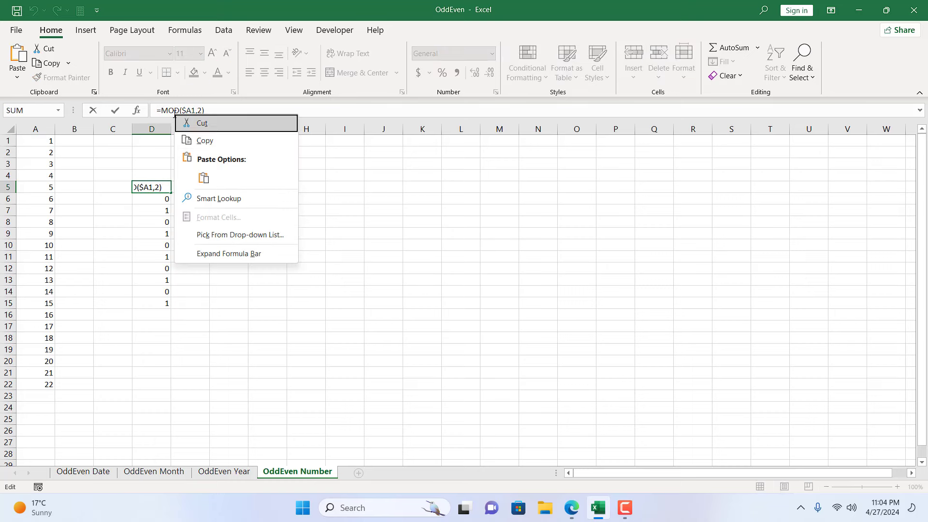
pyautogui.press('Escape')
pyautogui.press('Escape')
pyautogui.click(38, 132)
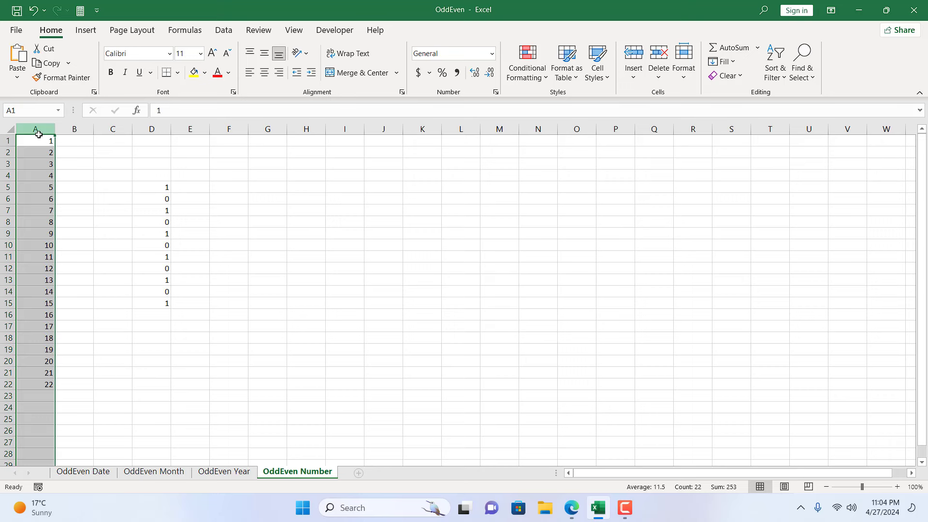
pyautogui.click(533, 78)
pyautogui.click(569, 240)
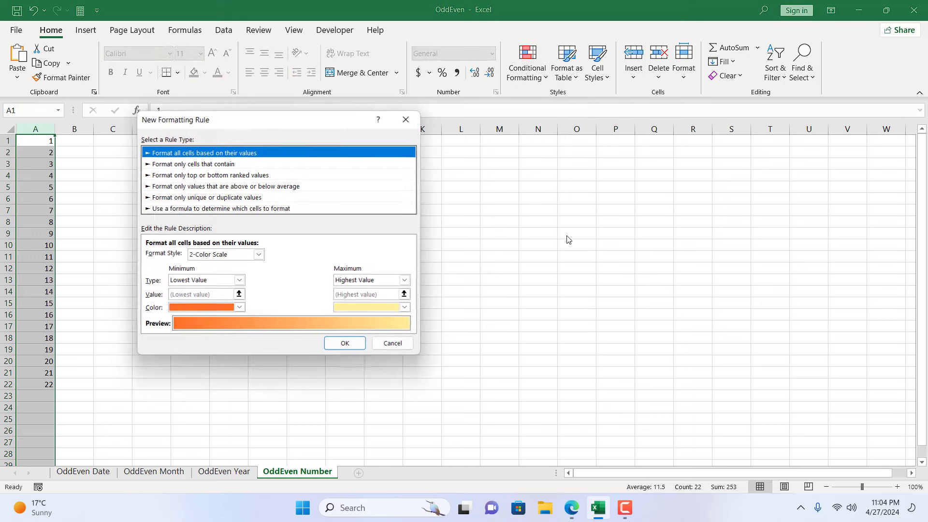
pyautogui.click(156, 212)
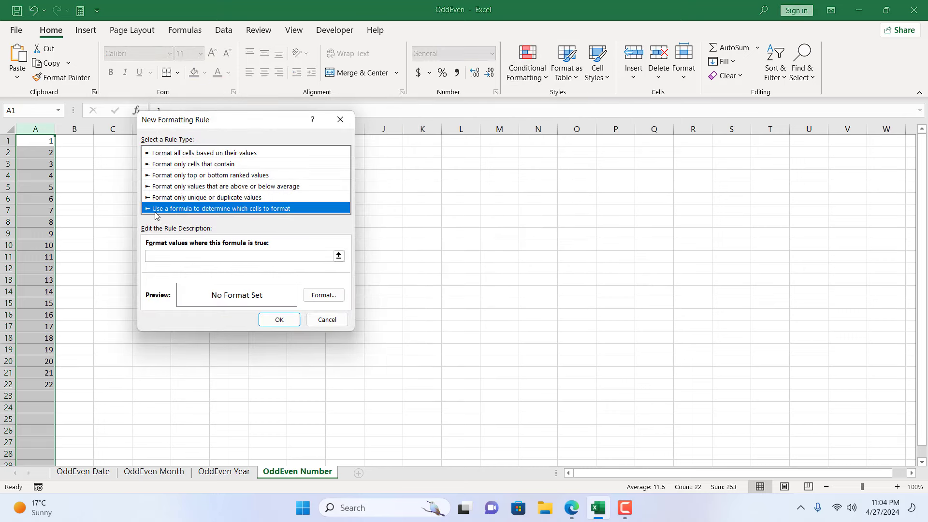
pyautogui.click(196, 254)
pyautogui.click(196, 255)
pyautogui.hotkey('ctrl', 'v')
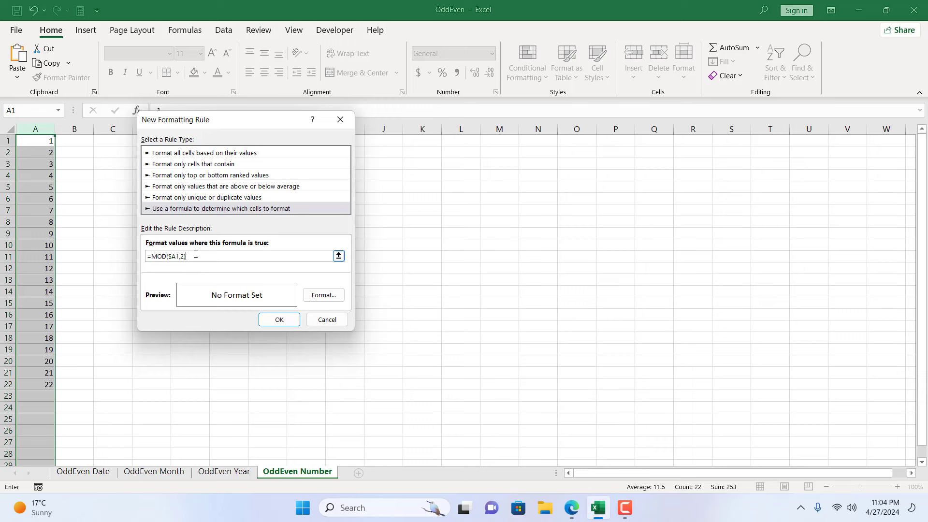
# Step: Give the rule a light gold fill and apply it to column A
pyautogui.click(323, 296)
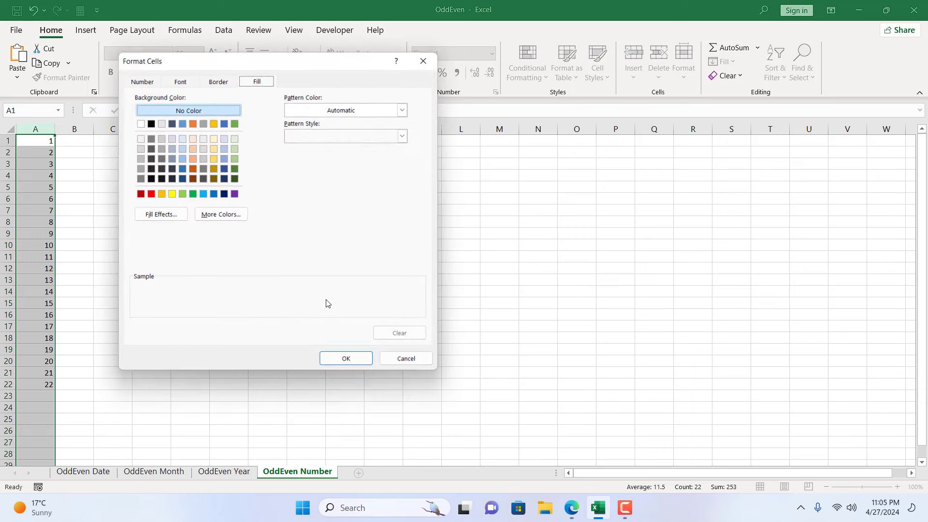
pyautogui.click(213, 158)
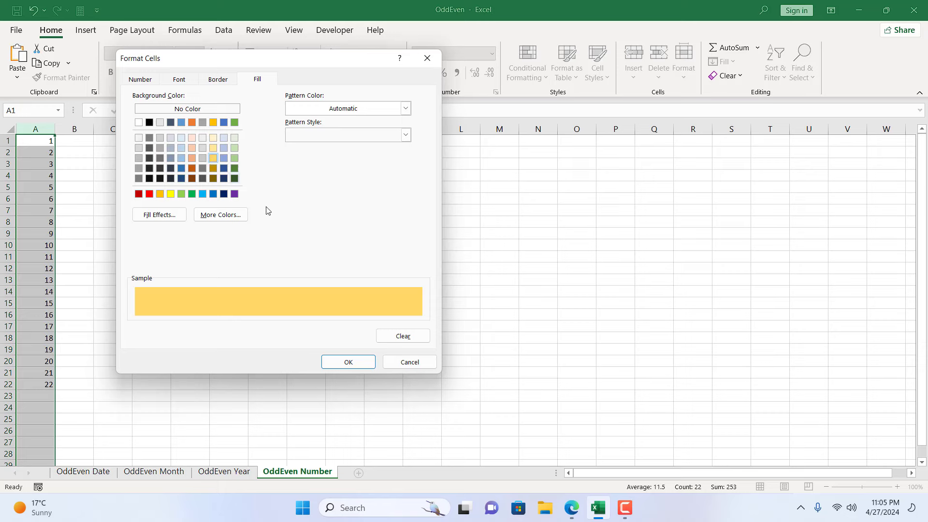
pyautogui.click(348, 363)
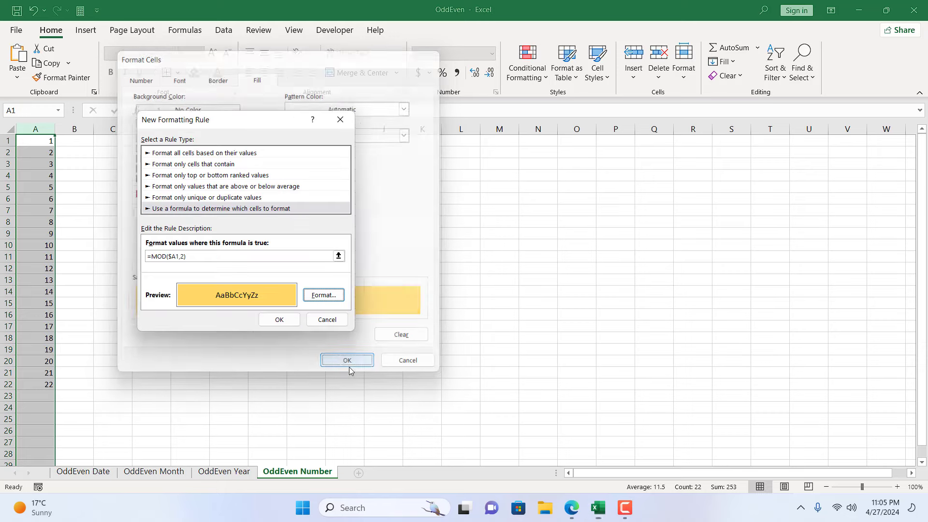
pyautogui.click(280, 321)
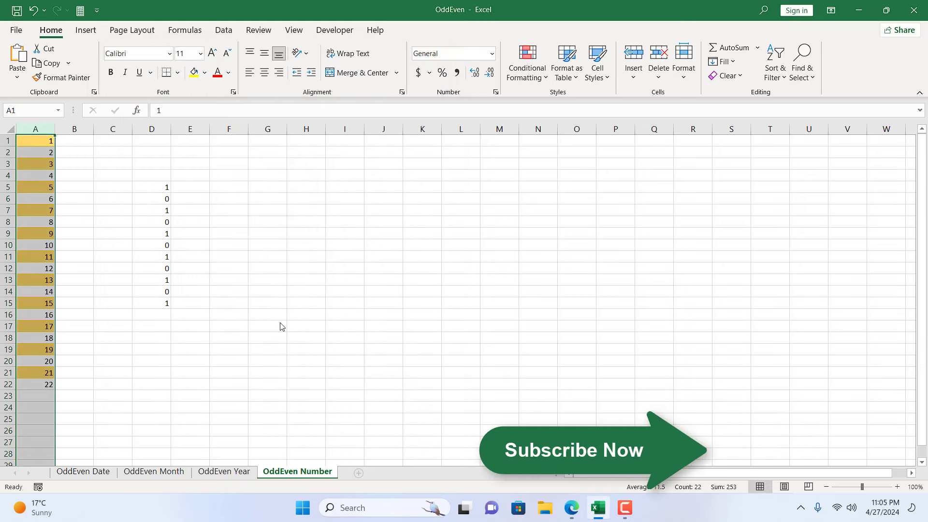
pyautogui.click(280, 323)
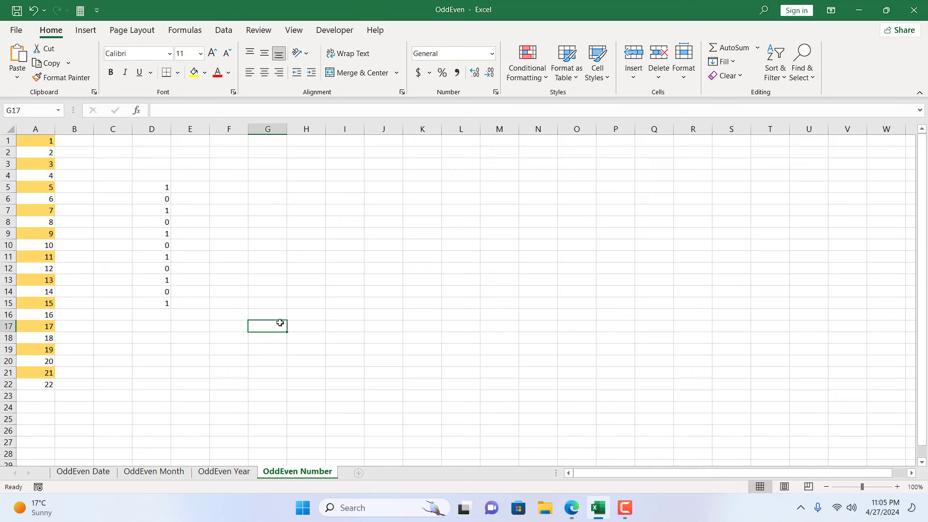
# Step: Clear the conditional formatting rules from column A
pyautogui.click(41, 131)
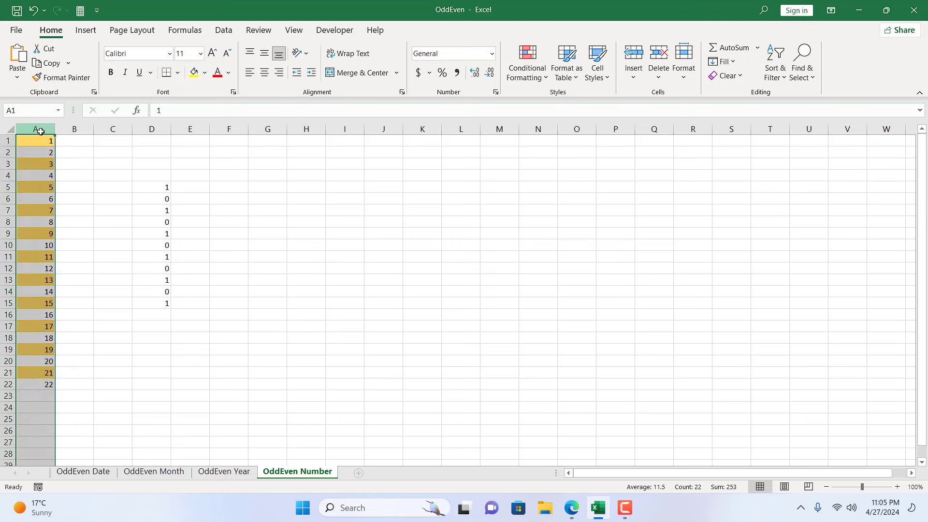
pyautogui.click(534, 81)
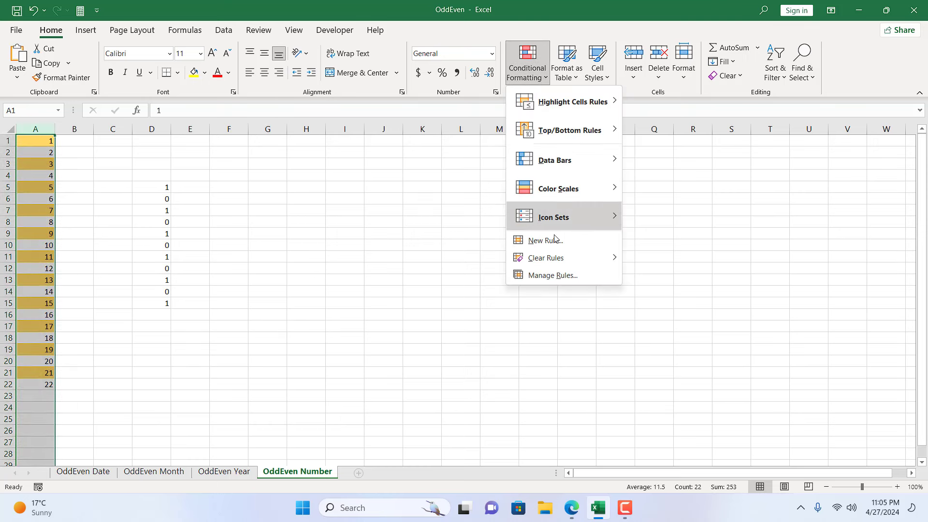
pyautogui.moveTo(561, 263)
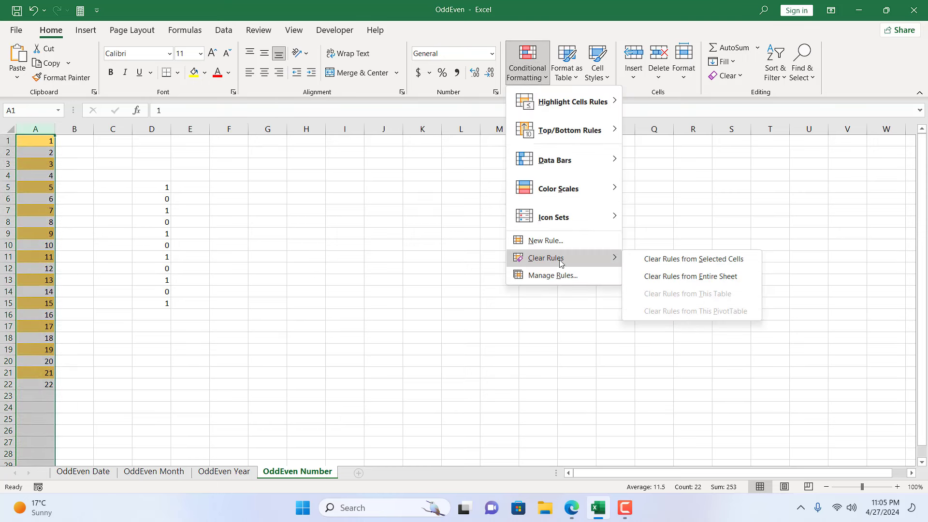
pyautogui.click(677, 264)
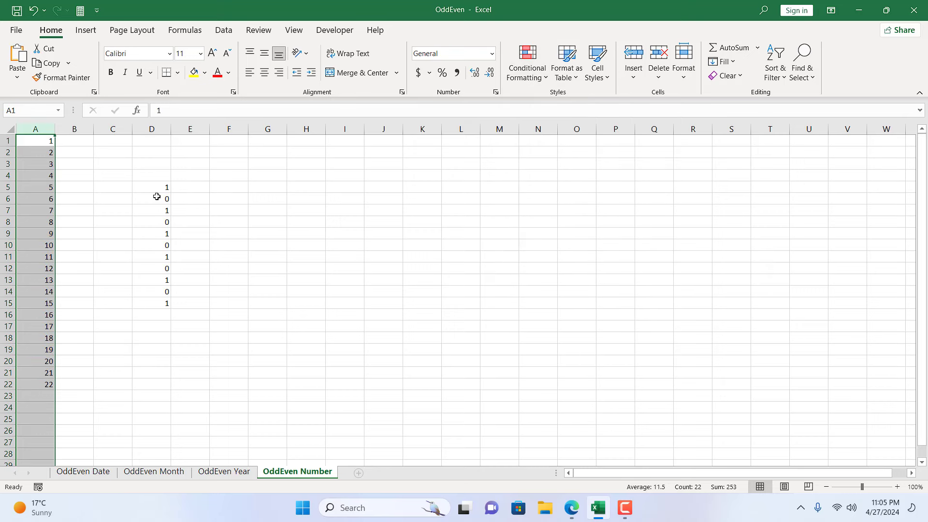
# Step: Drag D5's =MOD($A1,2) formula right into E5
pyautogui.click(24, 150)
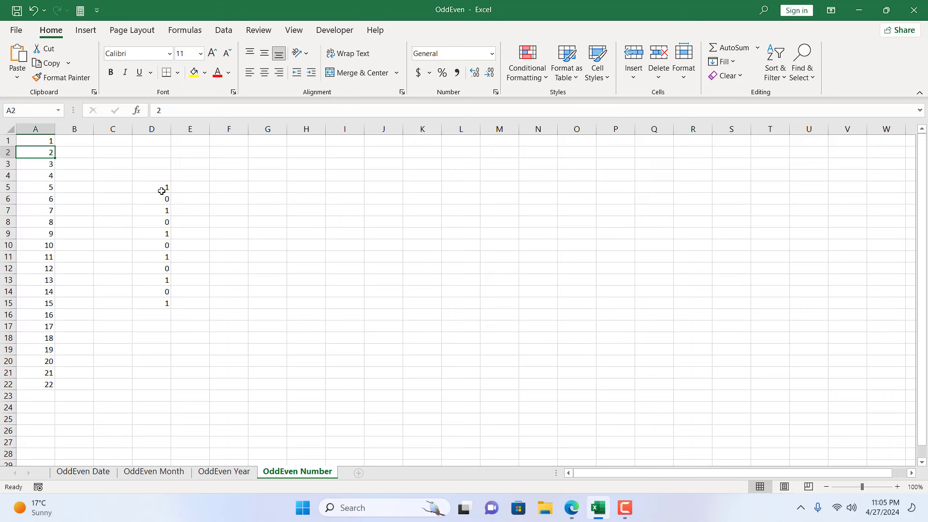
pyautogui.moveTo(162, 190); pyautogui.dragTo(163, 311)
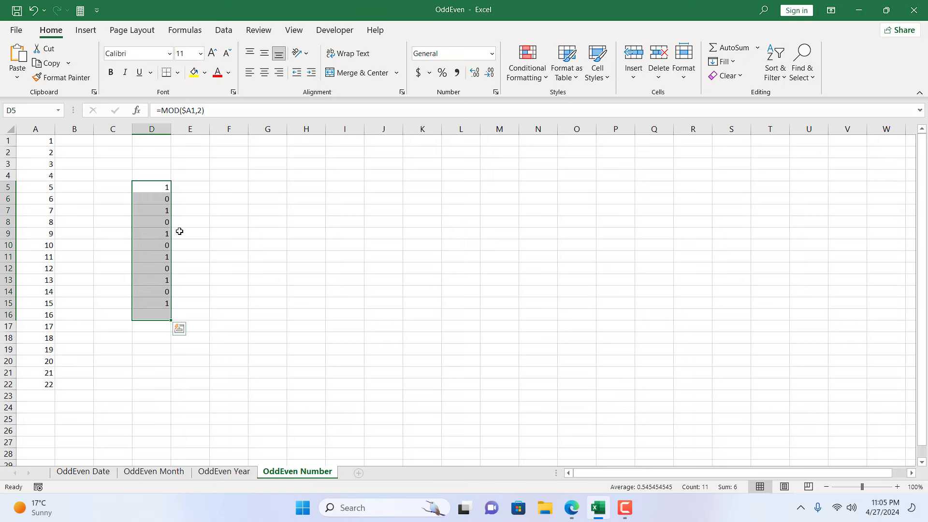
pyautogui.click(162, 187)
pyautogui.moveTo(170, 194); pyautogui.dragTo(209, 187)
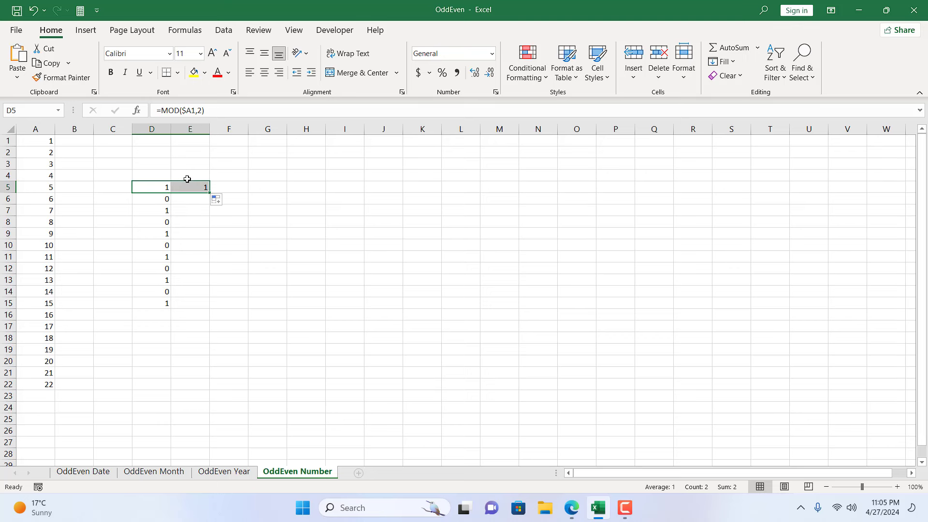
# Step: Wrap E5's formula in NOT, making =NOT(MOD($A1,2)), which returns FALSE
pyautogui.click(188, 186)
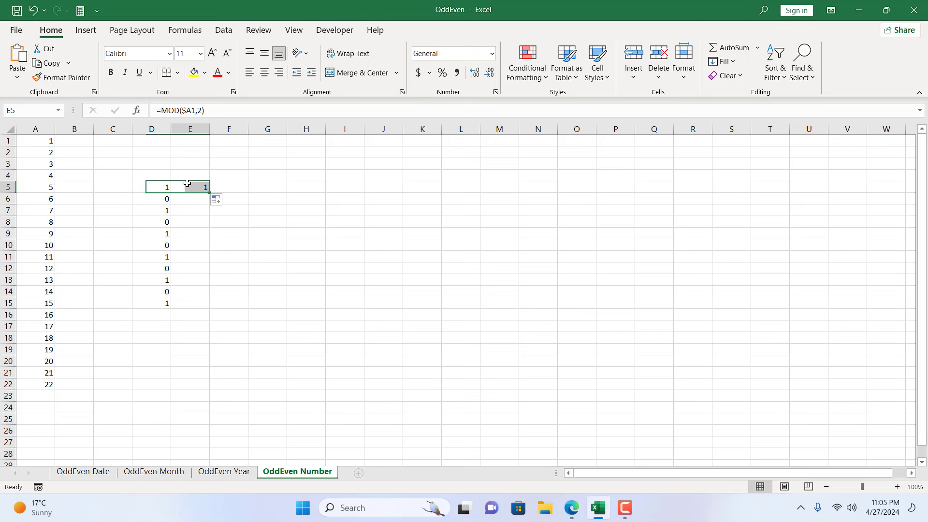
pyautogui.click(161, 111)
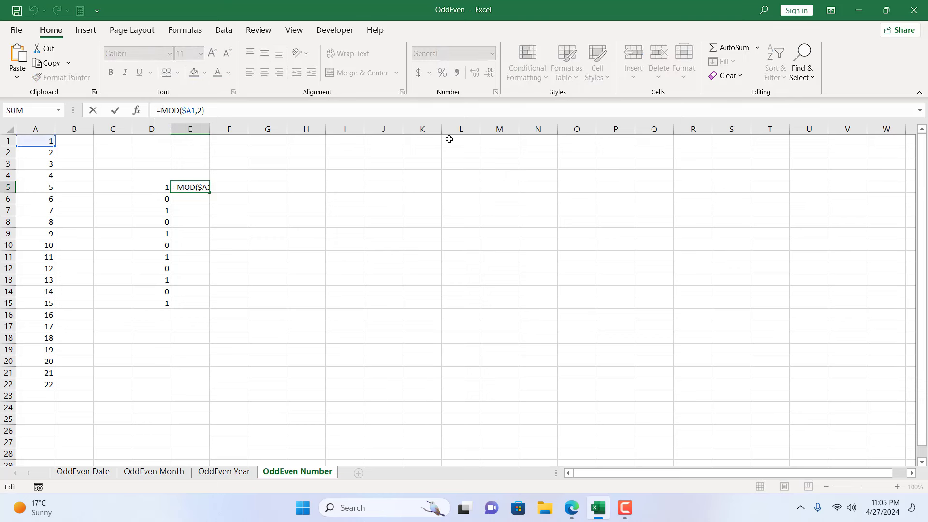
pyautogui.write('N')
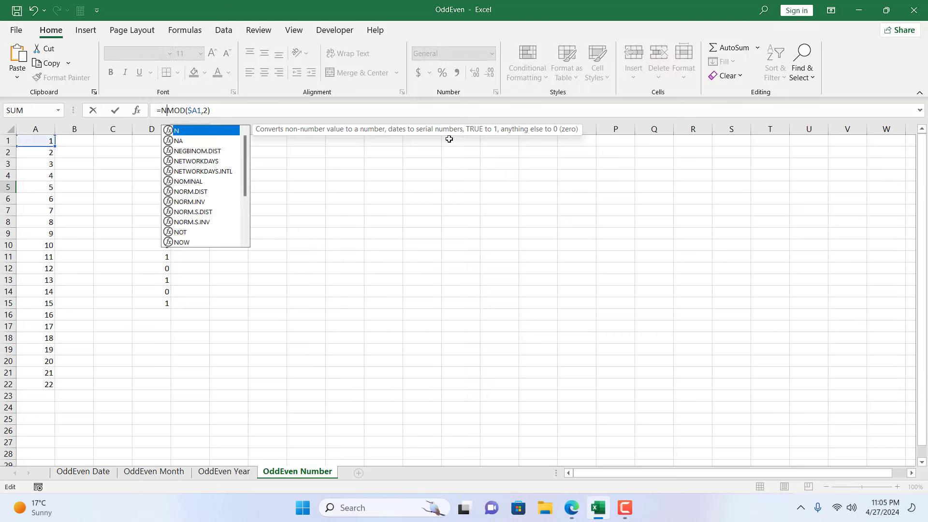
pyautogui.write('ot')
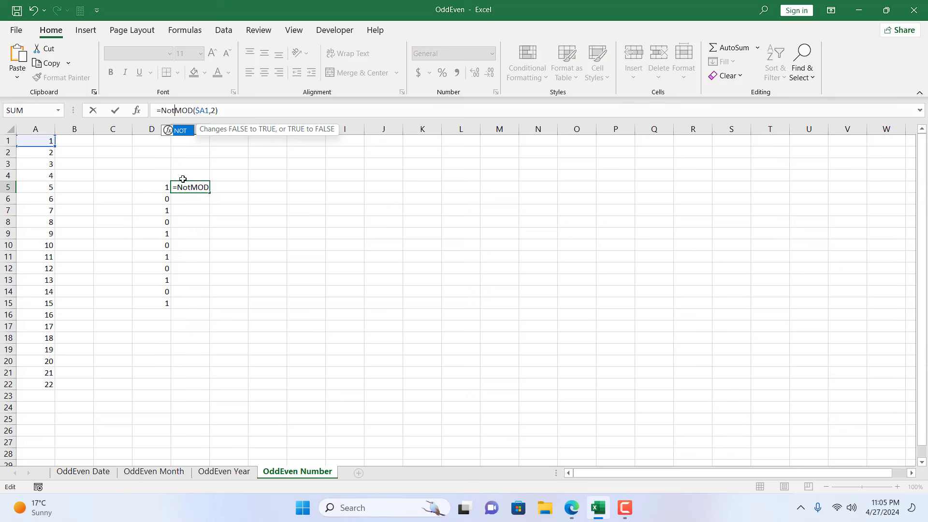
pyautogui.doubleClick(185, 132)
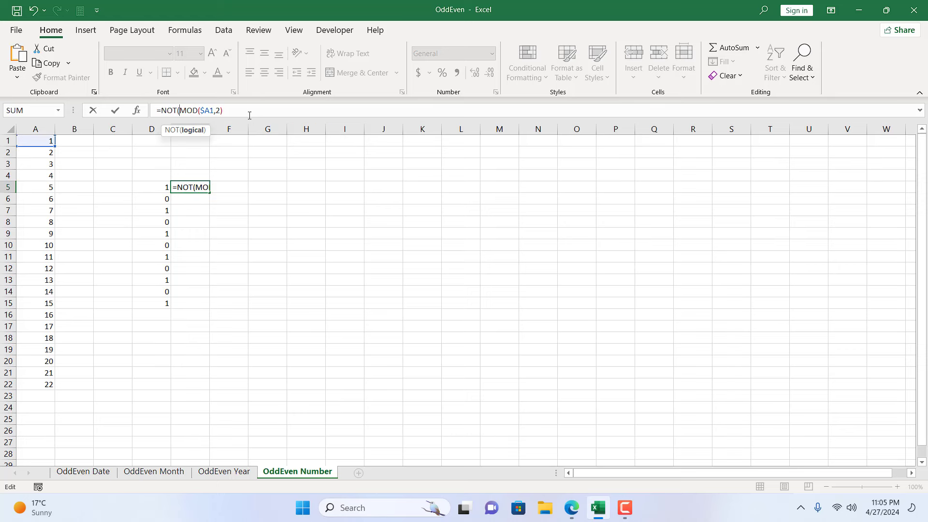
pyautogui.click(249, 106)
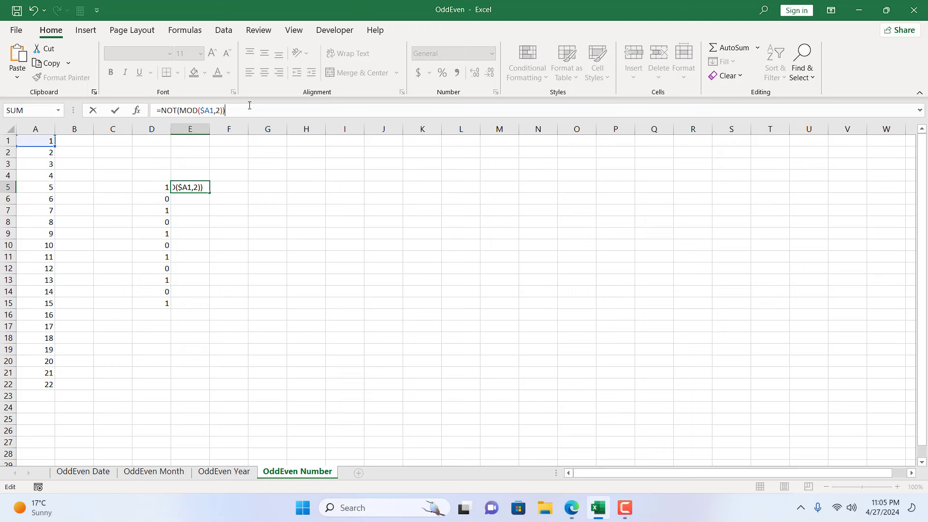
pyautogui.press('Return')
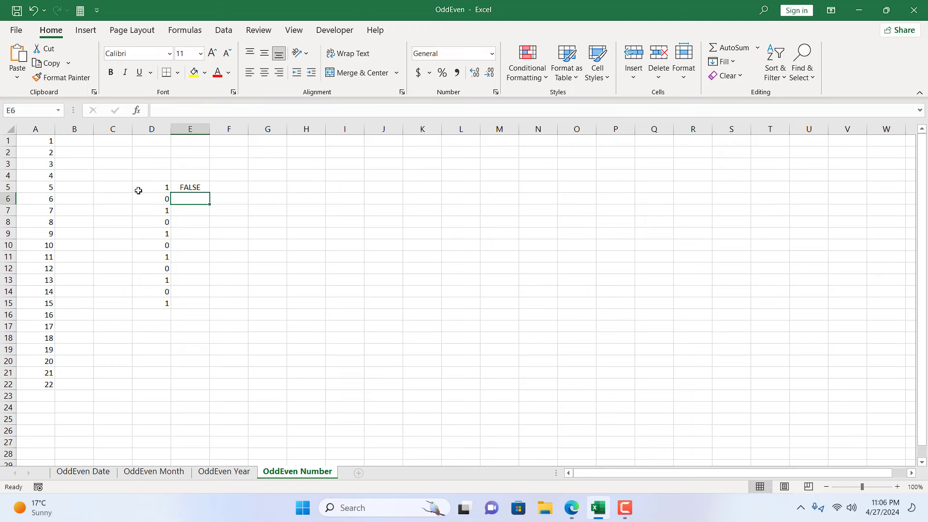
# Step: Fill E5's NOT(MOD) formula down to E15, giving alternating FALSE and TRUE
pyautogui.click(159, 188)
pyautogui.click(190, 187)
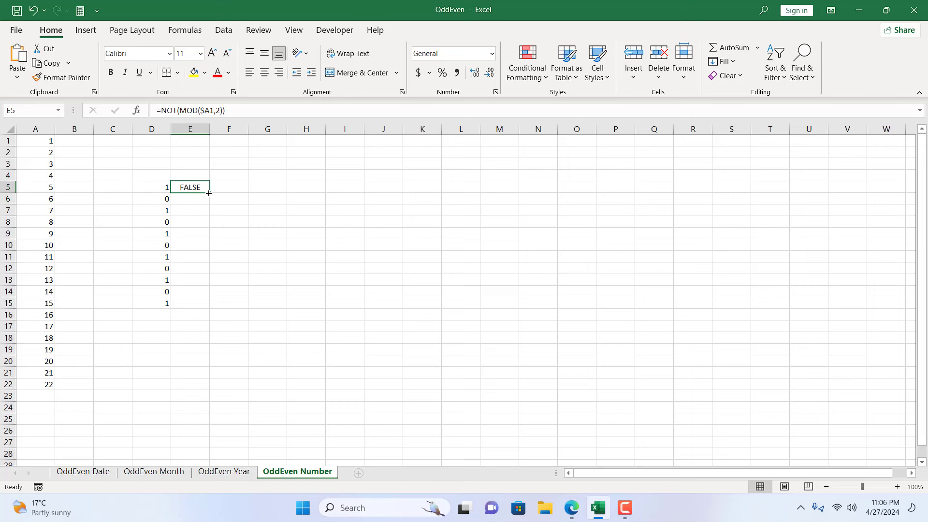
pyautogui.moveTo(210, 193); pyautogui.dragTo(214, 312)
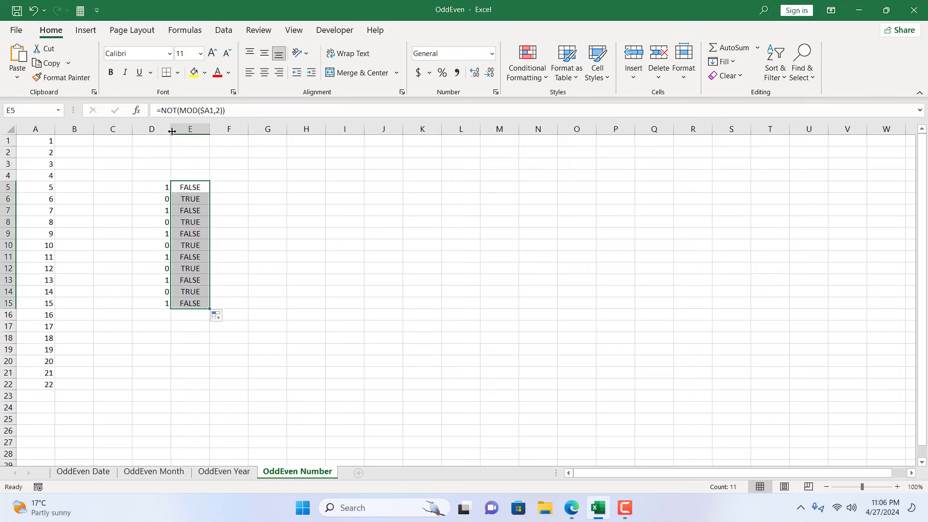
pyautogui.click(186, 188)
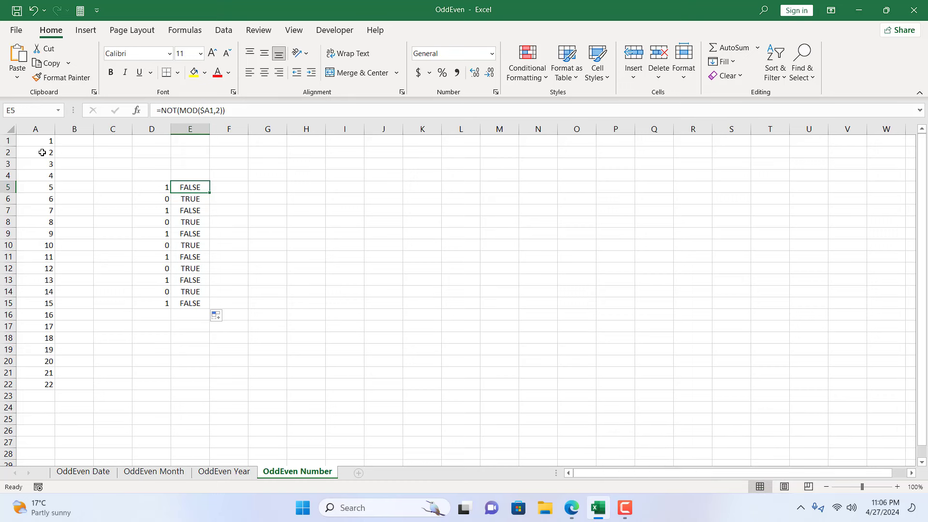
pyautogui.click(230, 110)
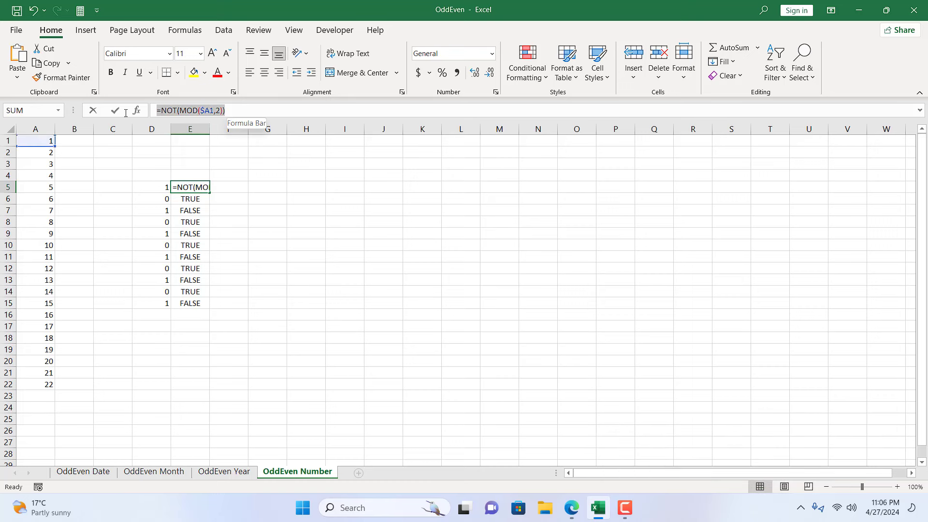
pyautogui.press('Return')
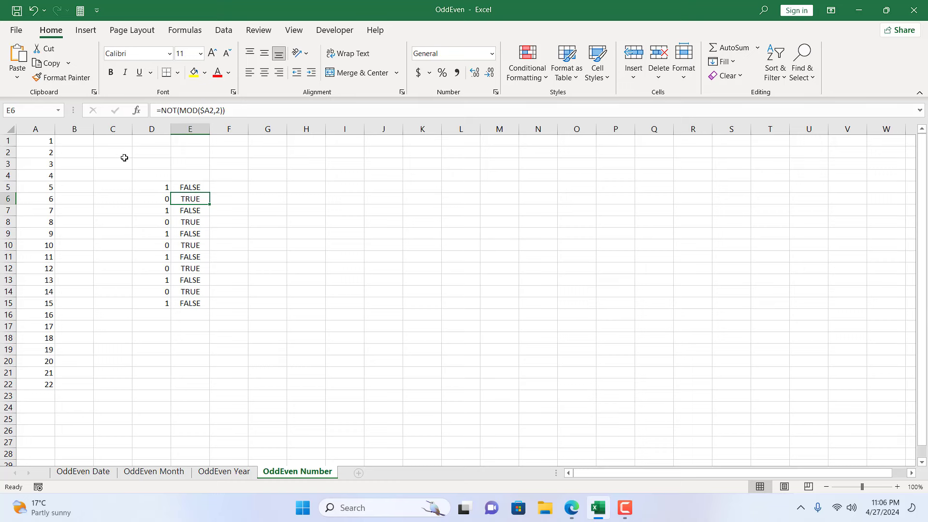
# Step: Add a 'Use a formula' rule on column A with condition =NOT(MOD($A1,2))
pyautogui.click(35, 129)
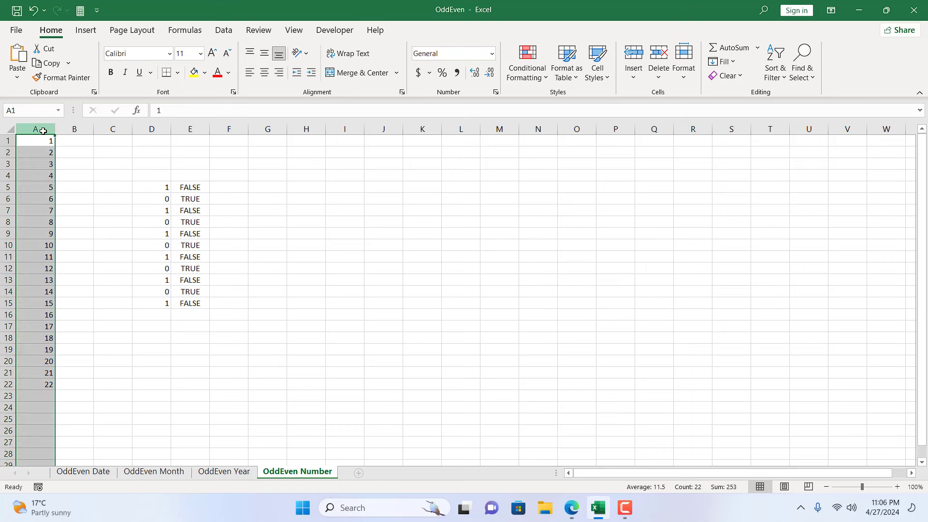
pyautogui.click(517, 74)
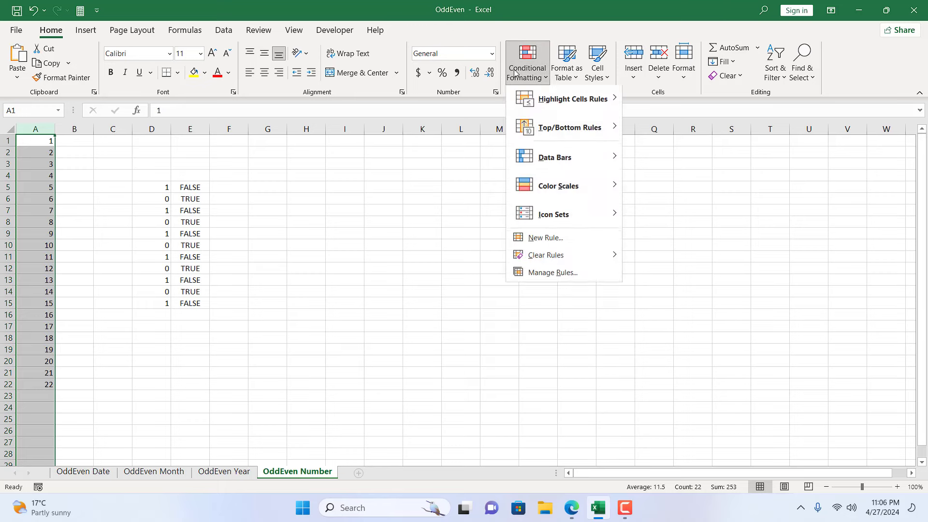
pyautogui.click(548, 244)
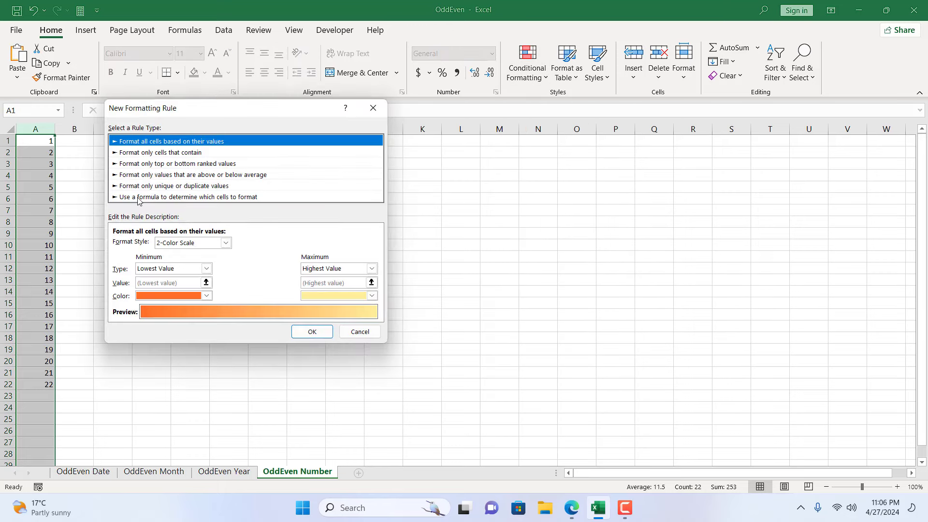
pyautogui.click(138, 197)
pyautogui.click(144, 247)
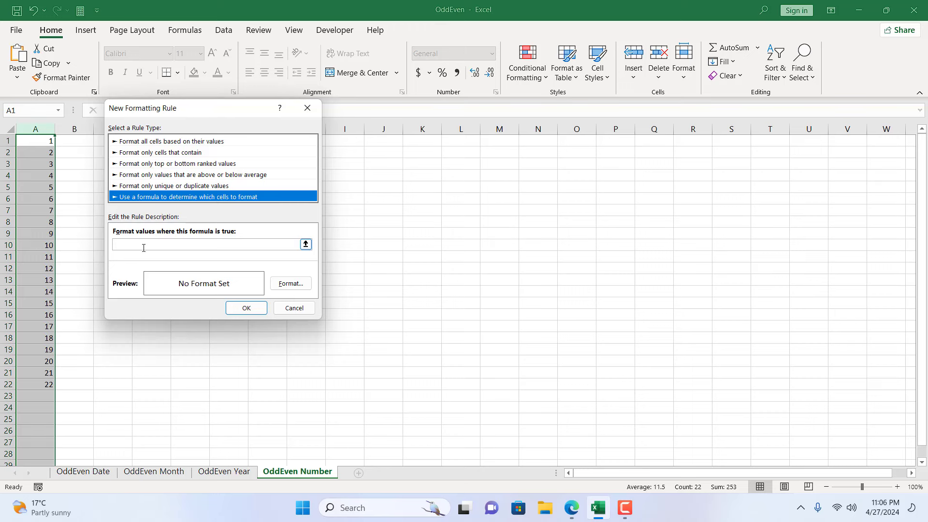
pyautogui.click(143, 248)
pyautogui.write('=NOT(MOD($A1,2))')
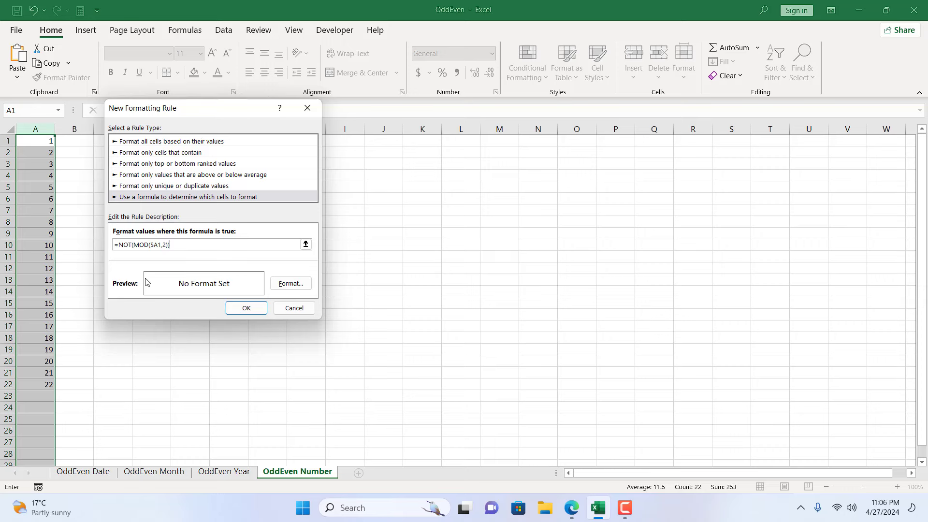
# Step: Set the rule's format to a red fill, replacing an initial blue pick
pyautogui.click(291, 283)
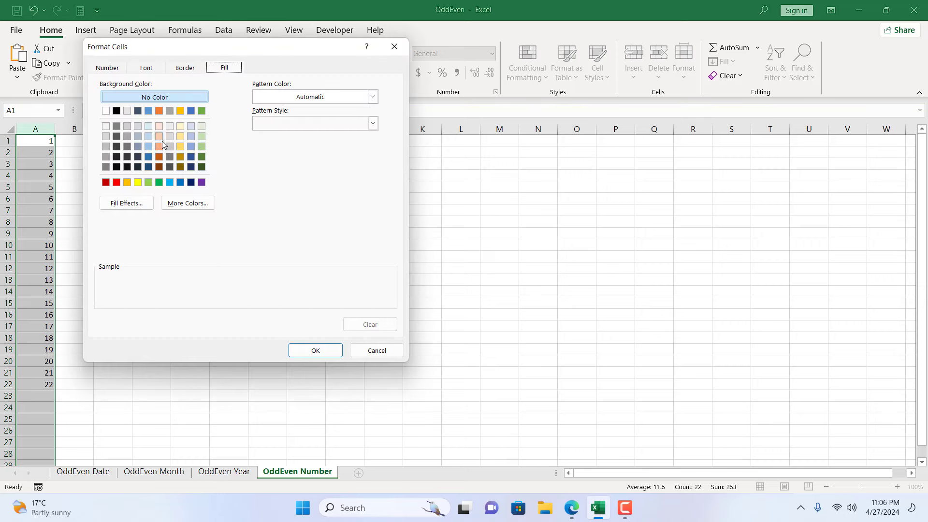
pyautogui.click(149, 156)
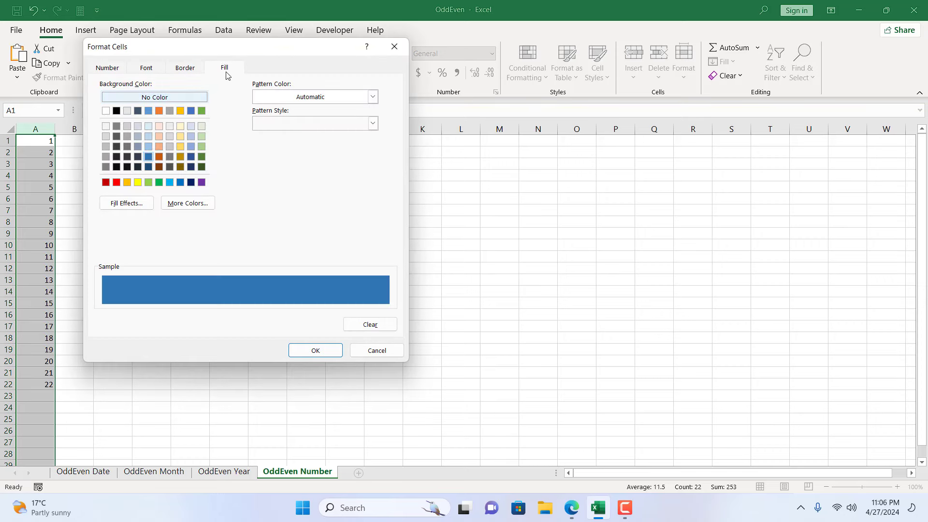
pyautogui.click(178, 68)
pyautogui.click(144, 68)
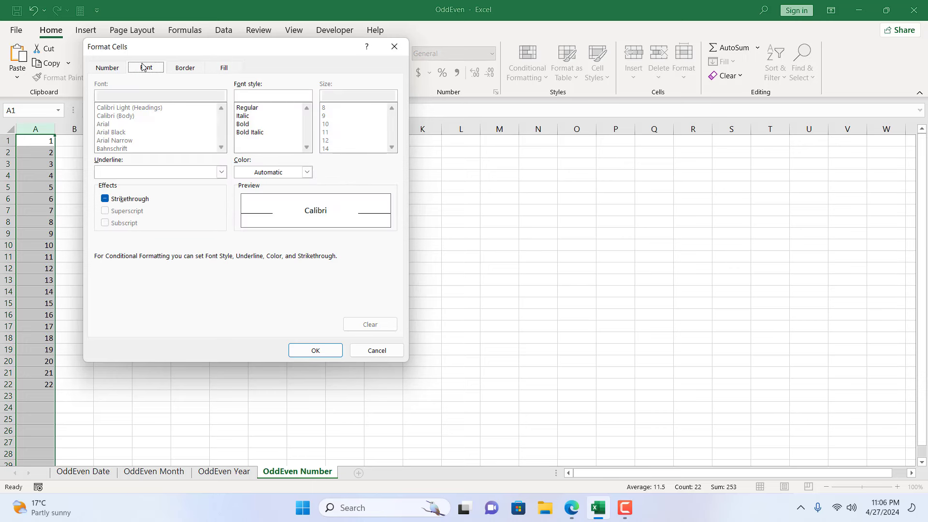
pyautogui.click(224, 72)
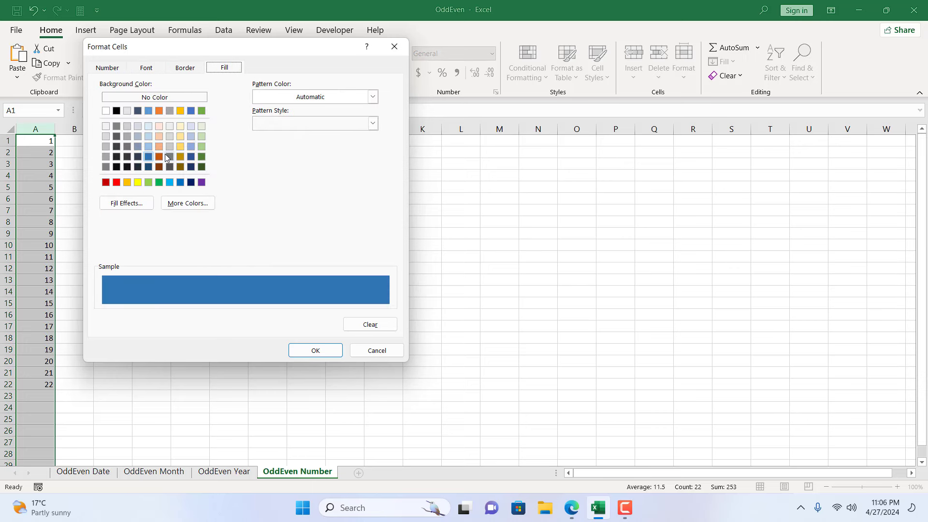
pyautogui.click(116, 182)
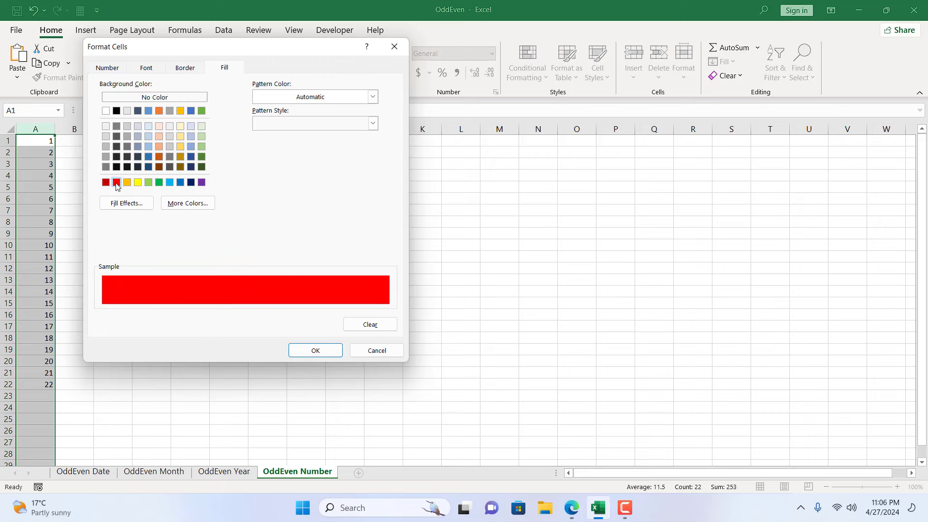
pyautogui.click(309, 352)
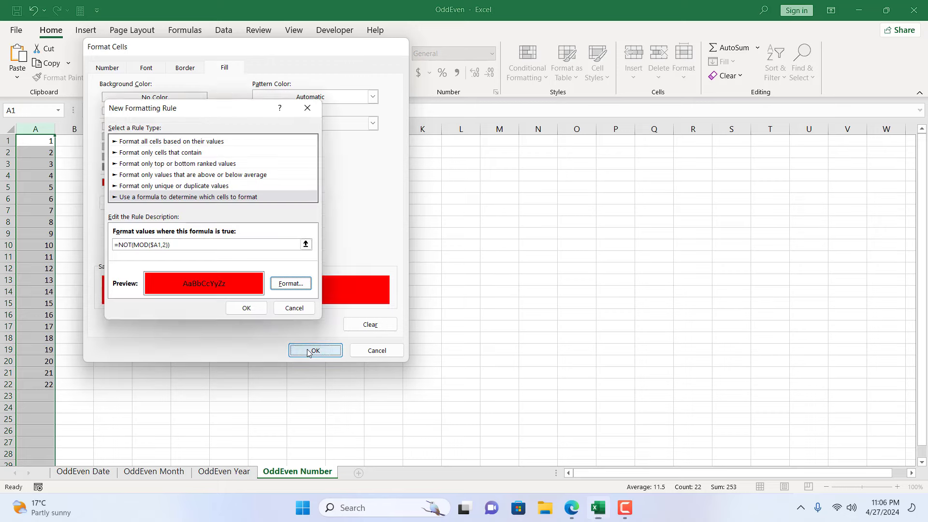
pyautogui.click(247, 312)
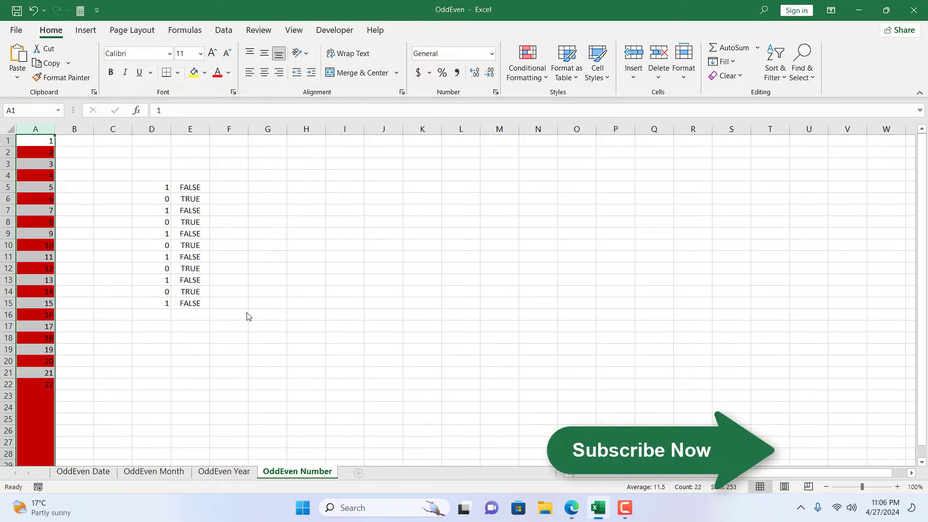